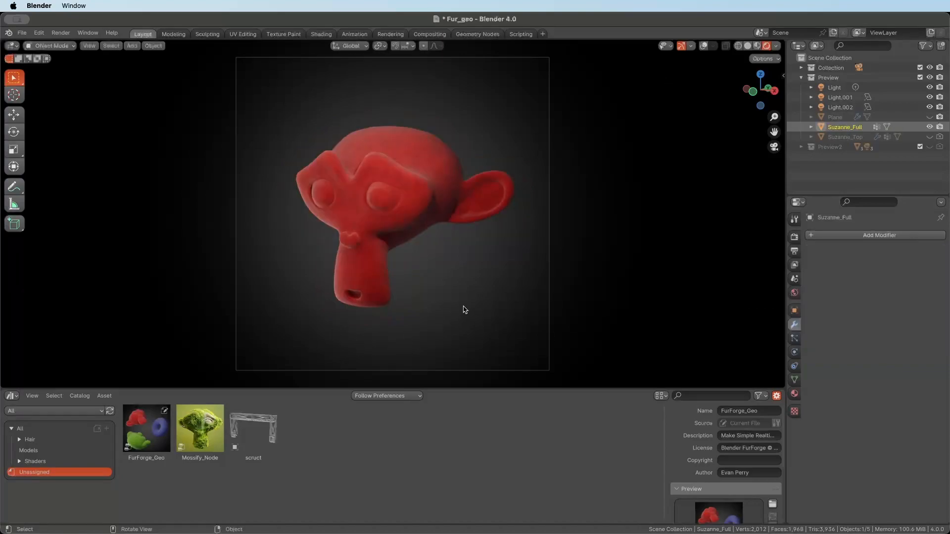
Step: Assign the body material to the first material slot of Suzanne_Full in place of Hair
left_click(794, 394)
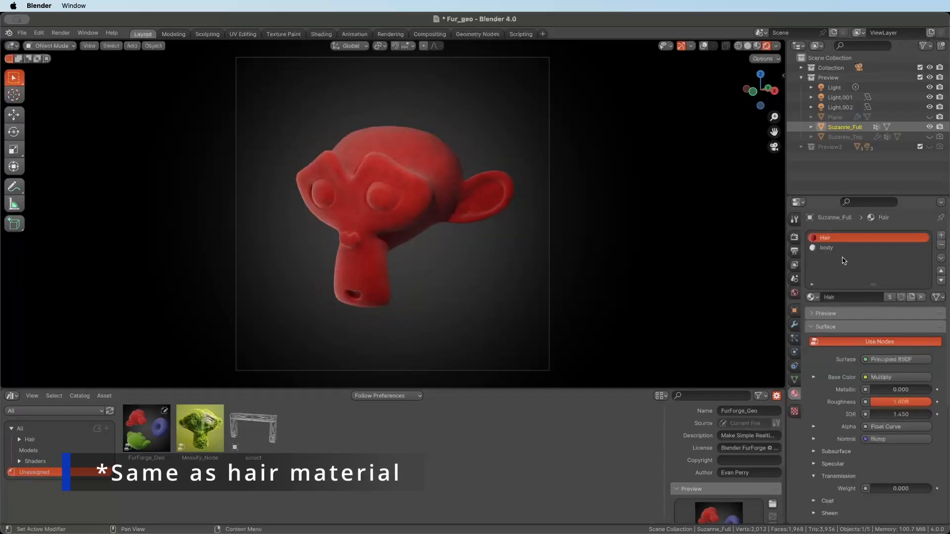
left_click(812, 297)
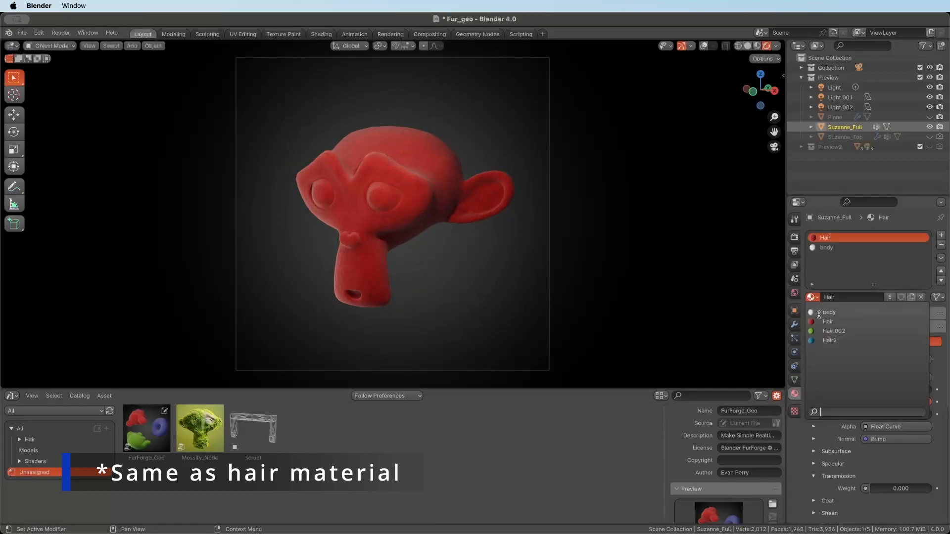
left_click(826, 312)
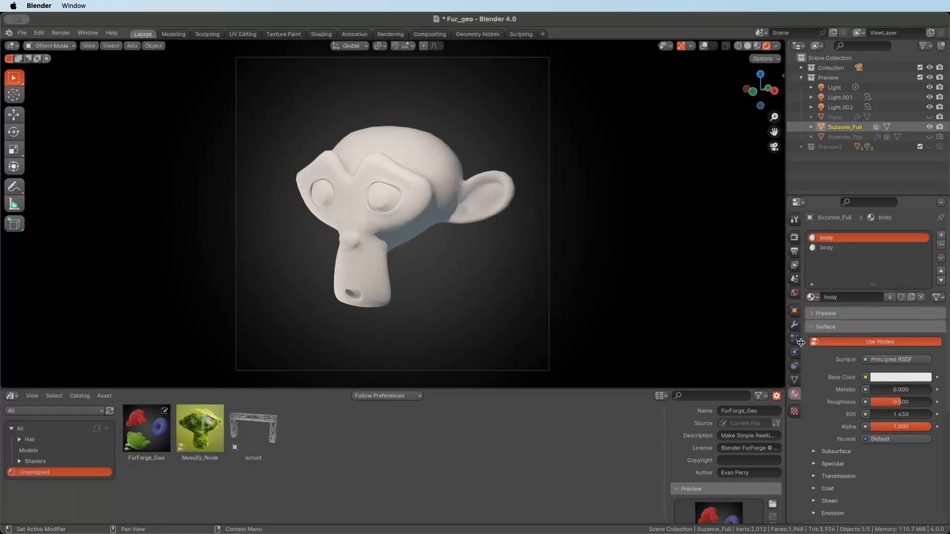
Step: Add the unassigned FurForge_Geo geometry nodes modifier to Suzanne_Full
left_click(793, 325)
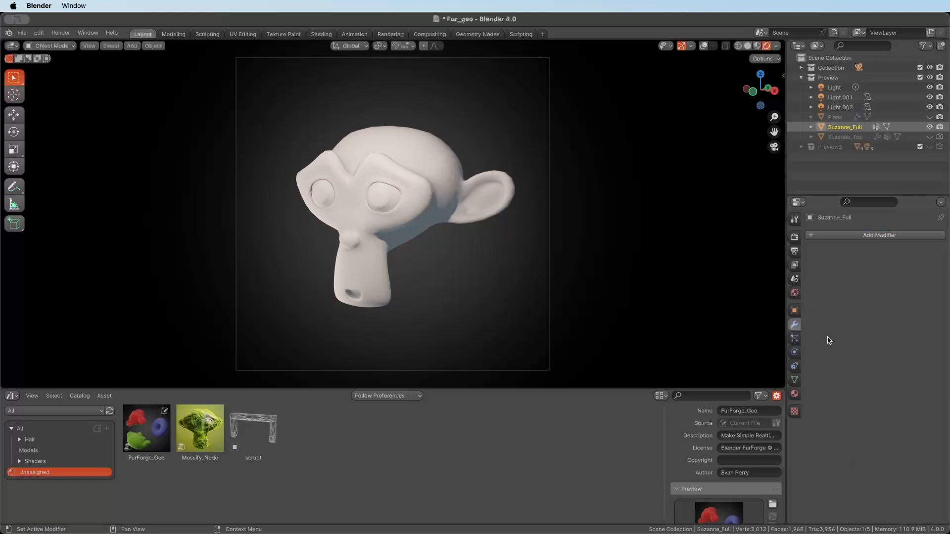
left_click(848, 236)
mouse_move(825, 324)
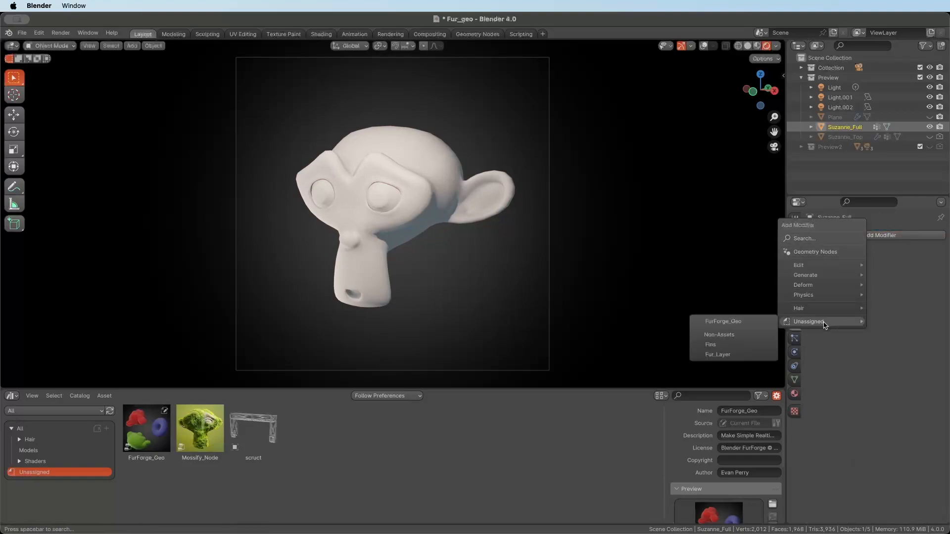
left_click(752, 325)
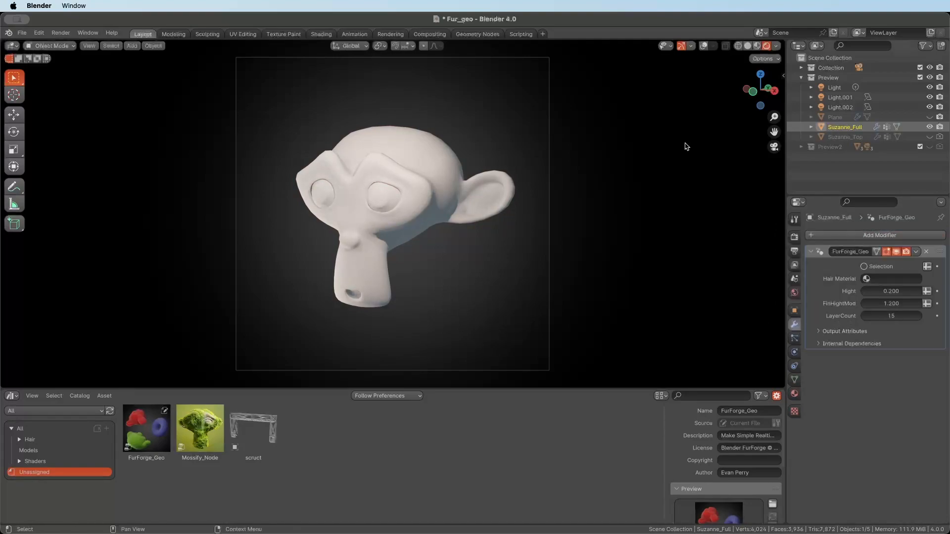
Step: Set the FurForge_Geo modifier's Selection to the Hair attribute and its Hair Material to Hair
left_click(864, 267)
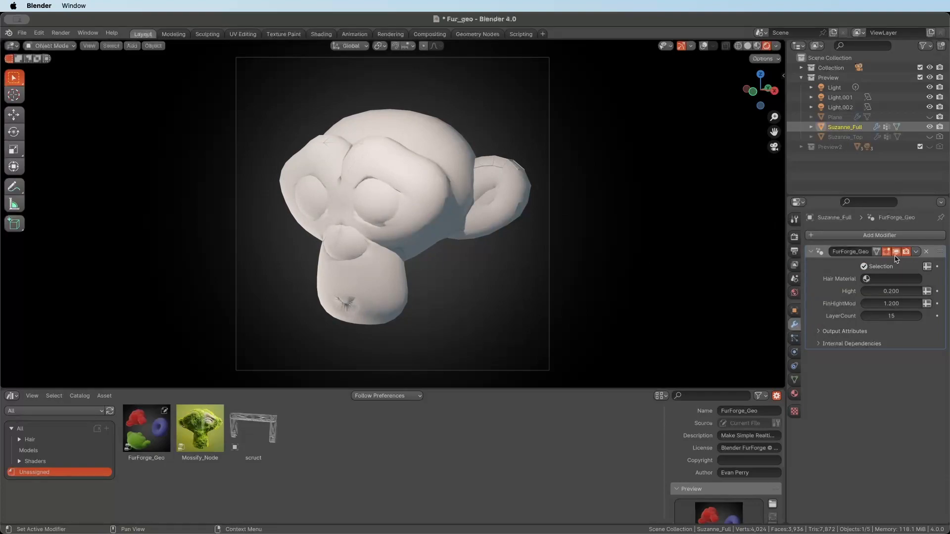
left_click(926, 267)
left_click(868, 266)
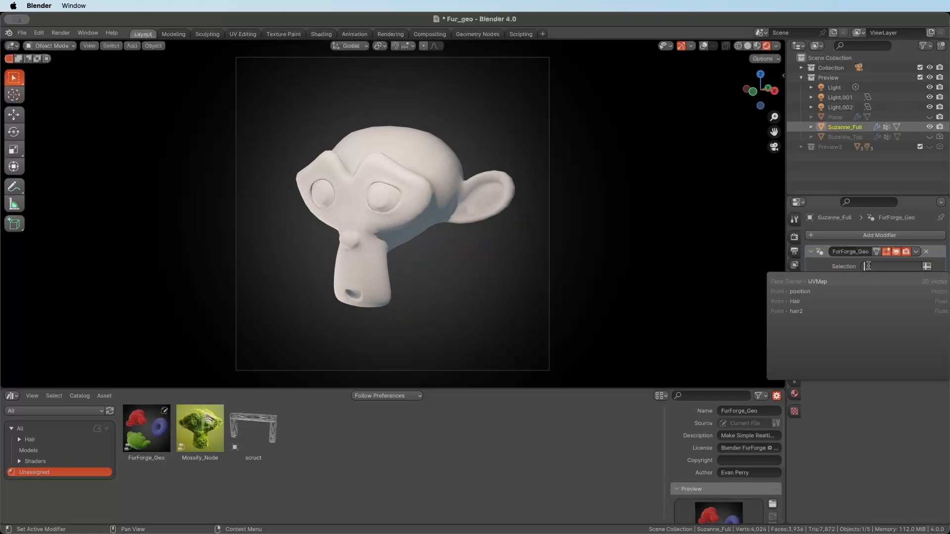
left_click(802, 301)
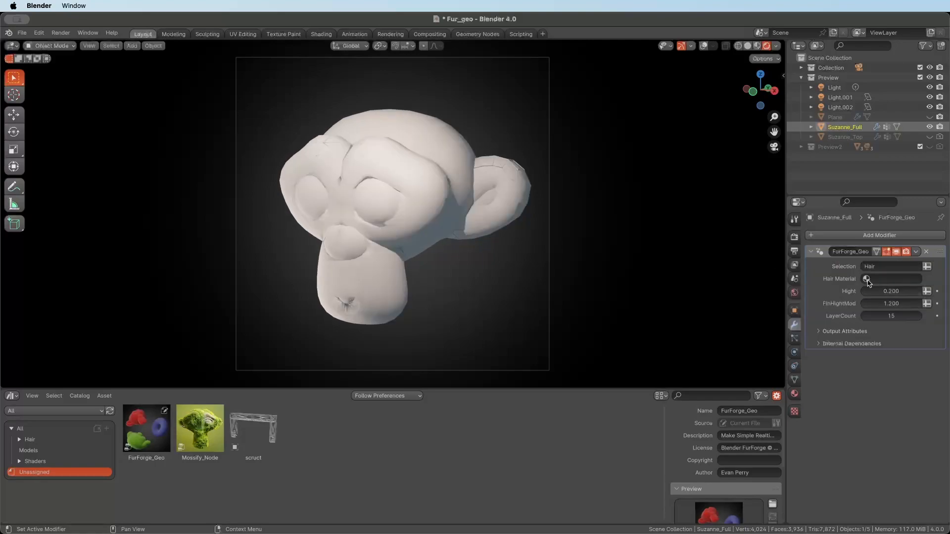
left_click(889, 277)
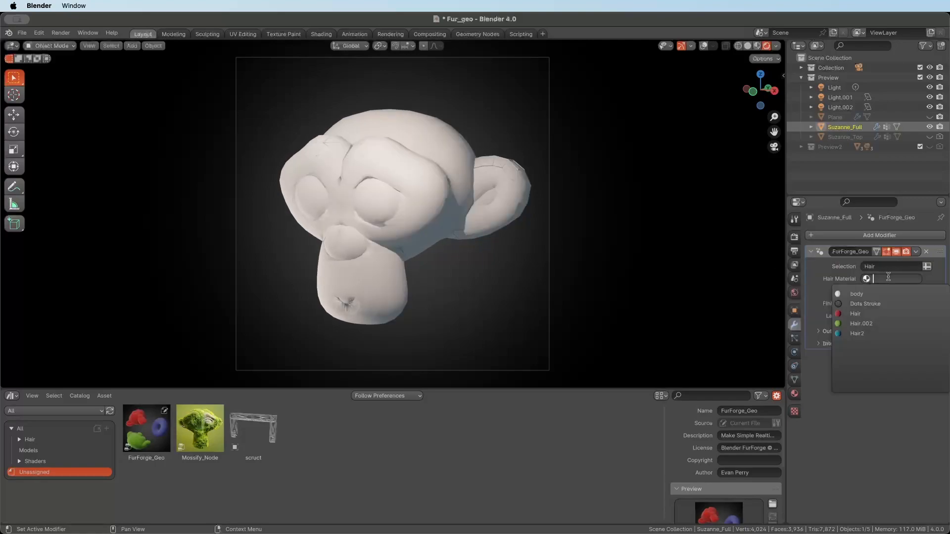
left_click(850, 317)
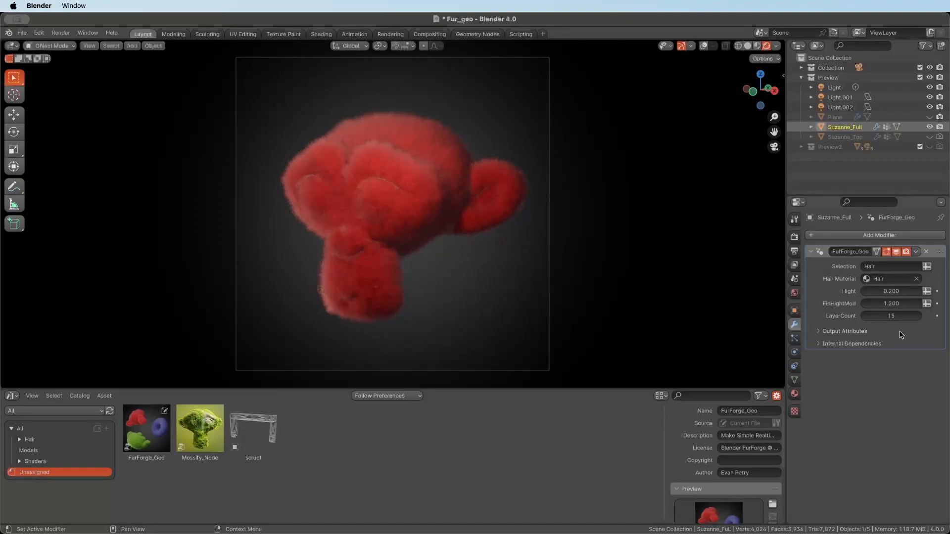
Step: Try different fur lengths through the Hight value of the FurForge_Geo modifier
mouse_move(887, 291)
left_mouse_down()
mouse_move(942, 291)
mouse_move(895, 291)
left_mouse_up()
left_click(887, 290)
key("BackSpace")
key("BackSpace")
key("BackSpace")
key("BackSpace")
type("10")
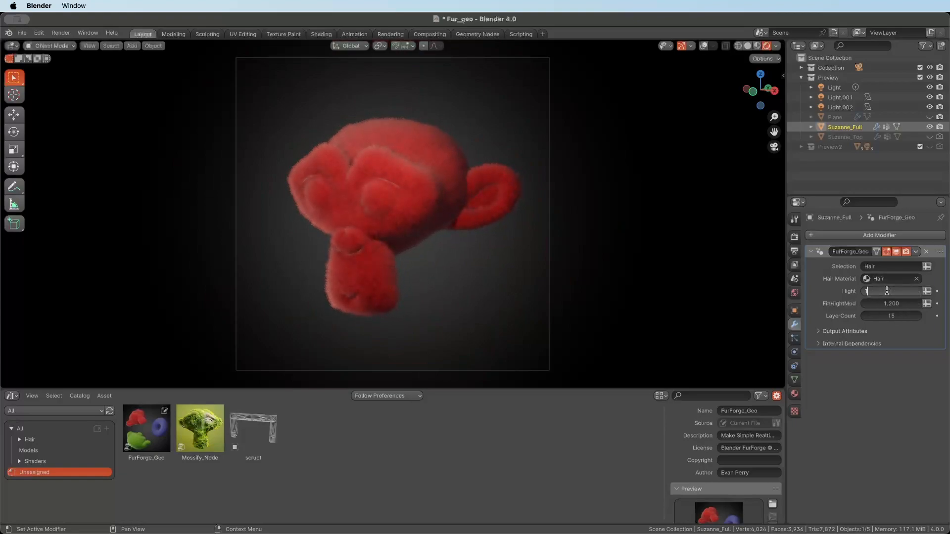
key("Return")
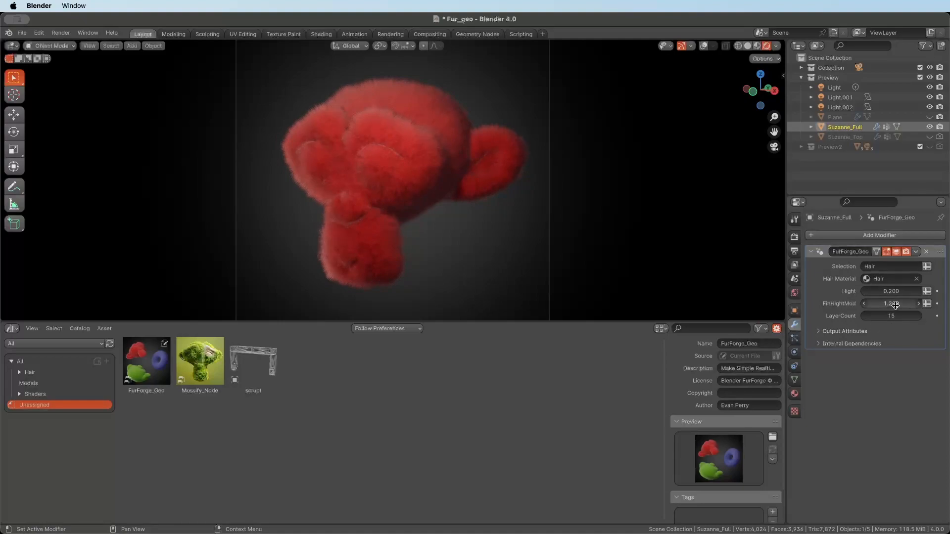
Step: Try FinHightMod values of 0.400 and 2.700 on the fur modifier, and undo the changes
mouse_move(895, 305)
left_mouse_down()
mouse_move(915, 305)
mouse_move(881, 303)
left_mouse_up()
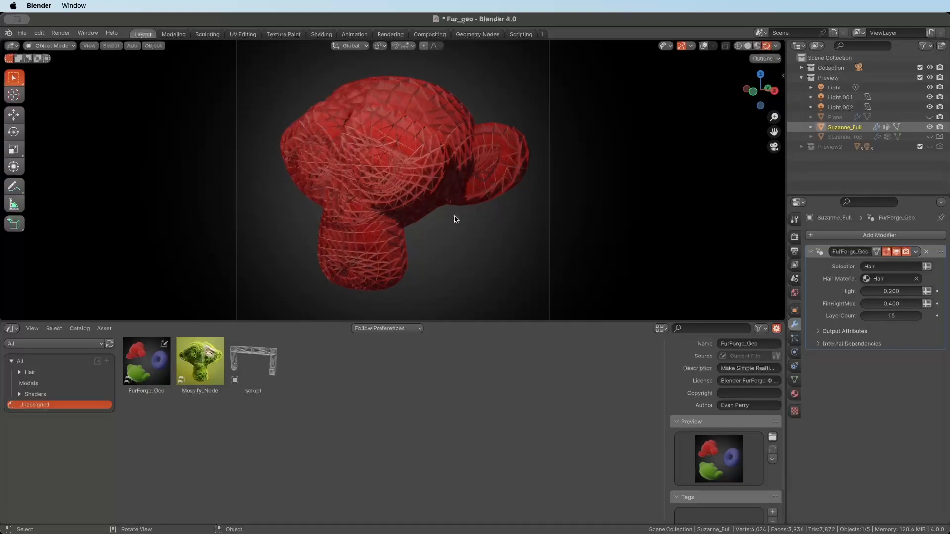
left_click_drag(907, 306, 949, 305)
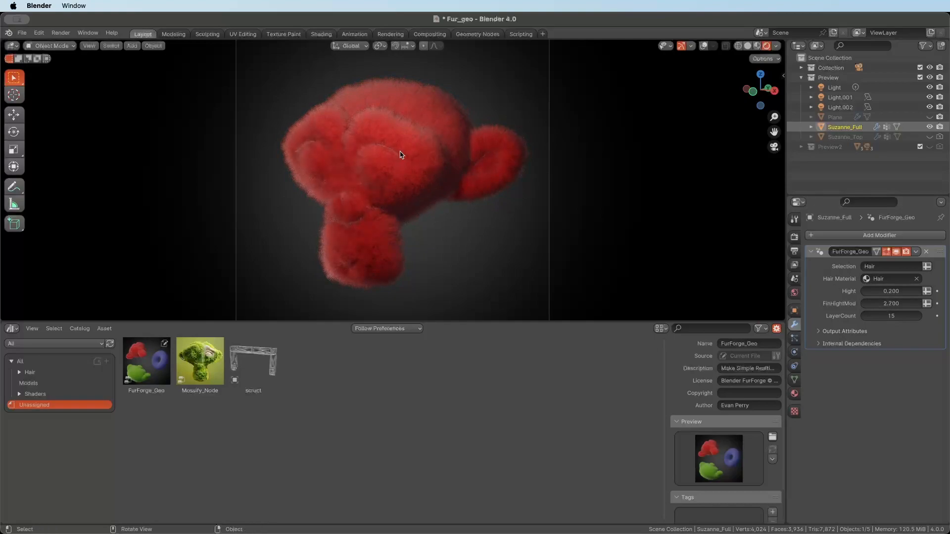
key("super+z")
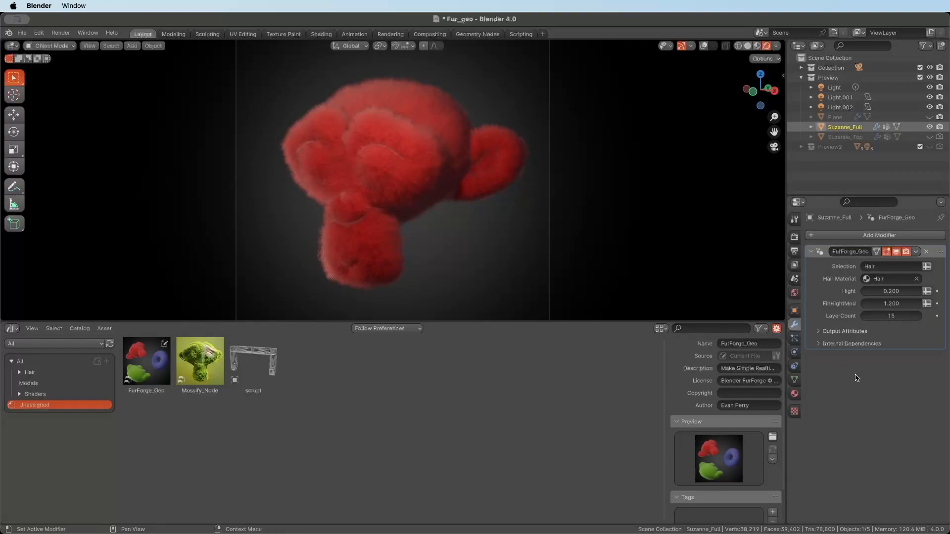
Step: Try LayerCount values of 20 and 5 on the fur modifier, and set it back to 15
left_click(903, 316)
key("Return")
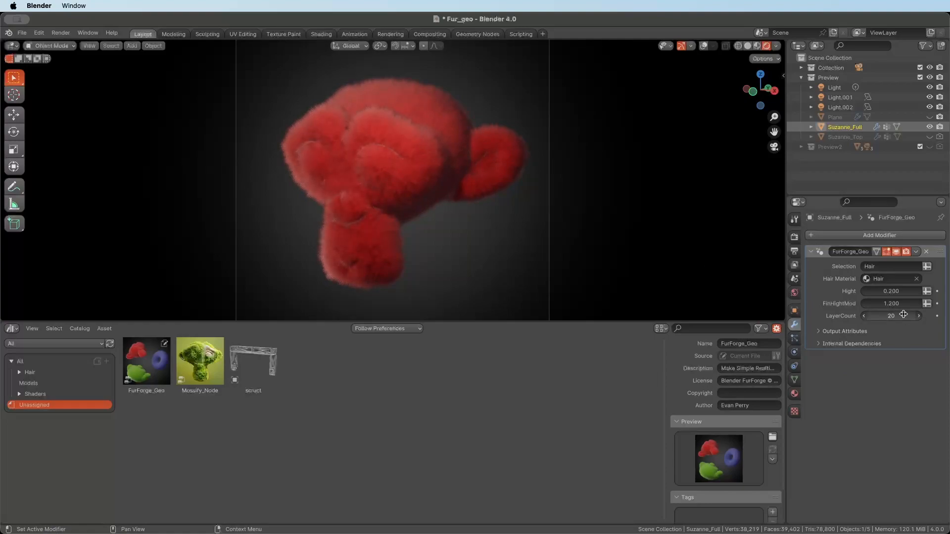
left_click(904, 315)
type("5")
key("Return")
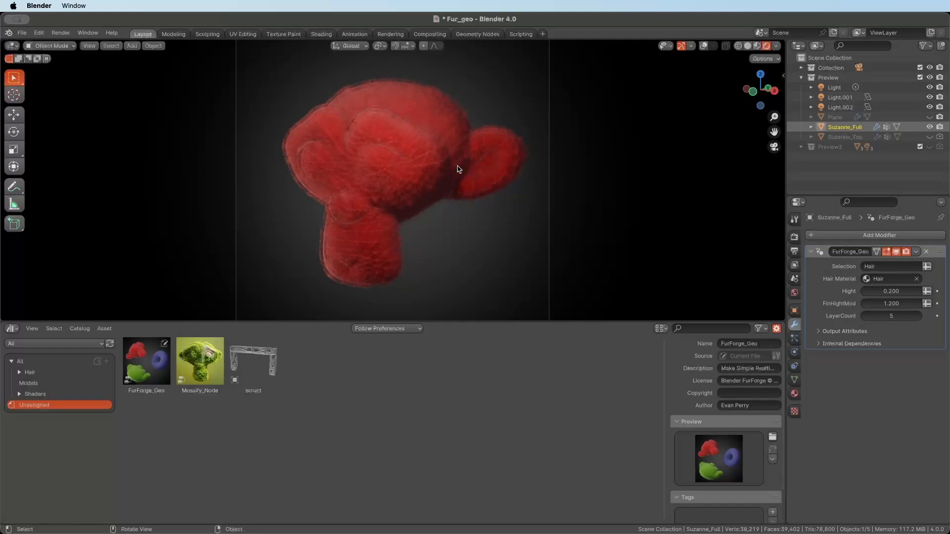
left_click(893, 318)
type("15")
key("Return")
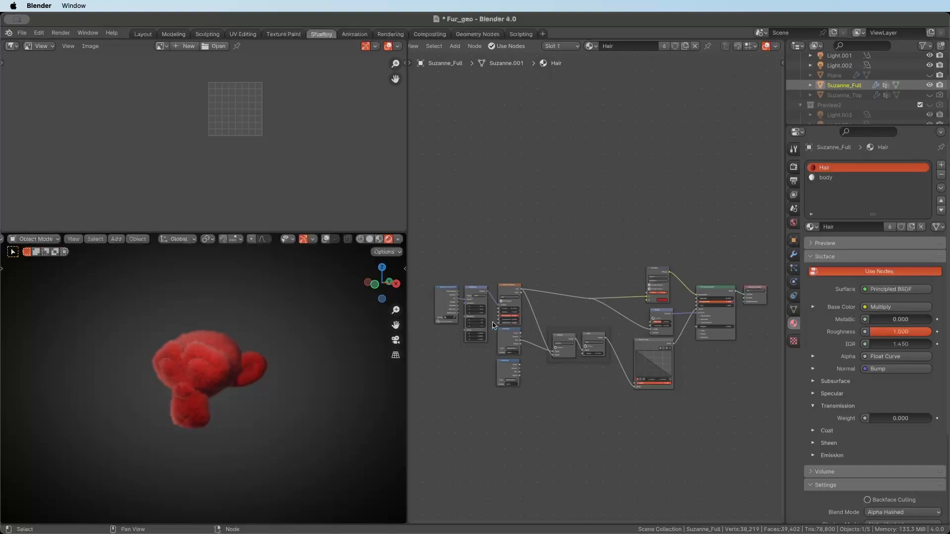
Step: Preview the output of the Attribute node below the Noise Texture on the fur, and examine the shell layers up close
scroll(530, 327, "up", 10)
middle_click_drag(529, 331, 649, 318)
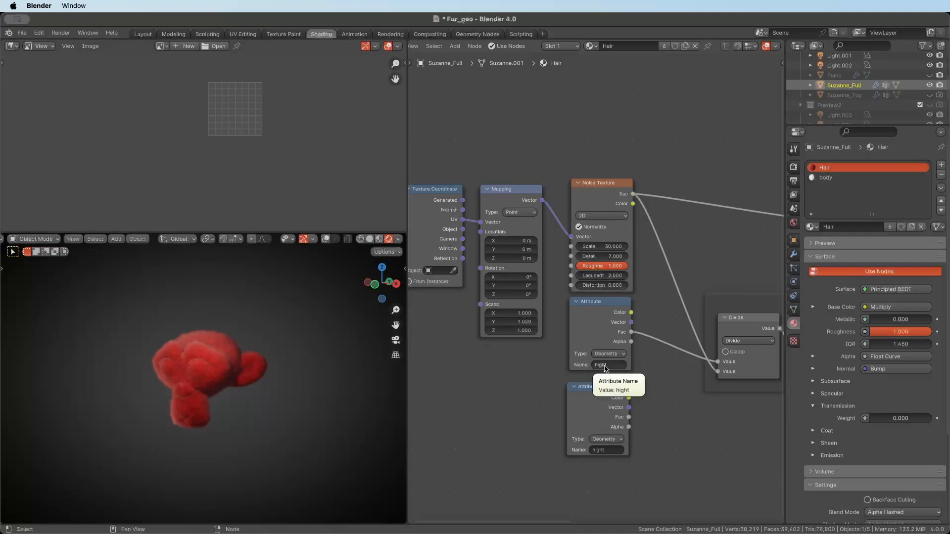
left_click(608, 329, "ctrl+shift")
middle_click_drag(249, 297, 244, 299)
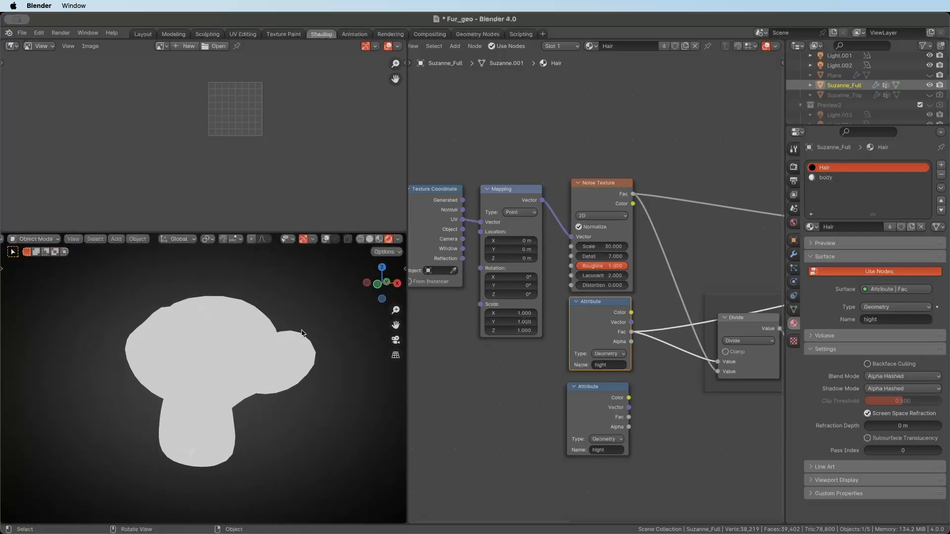
scroll(233, 352, "up", 10)
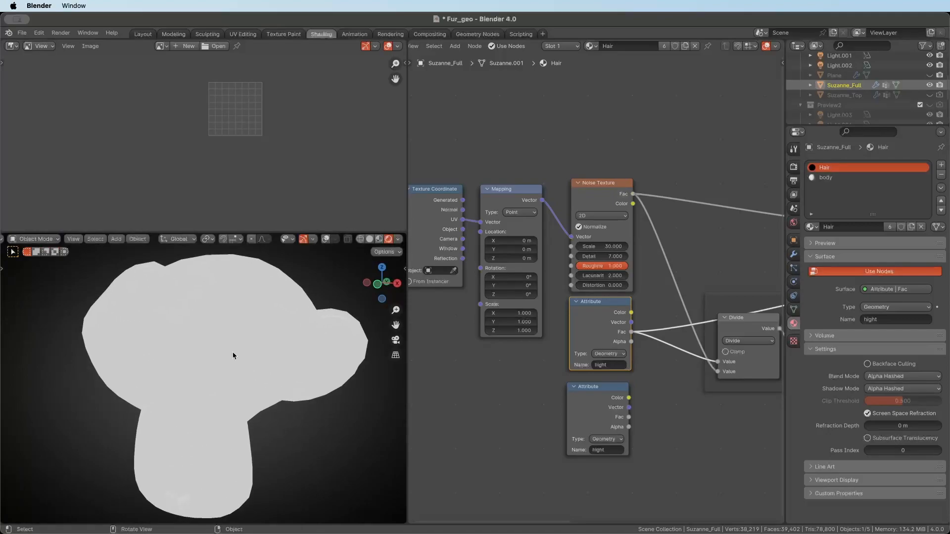
scroll(234, 356, "up", 3)
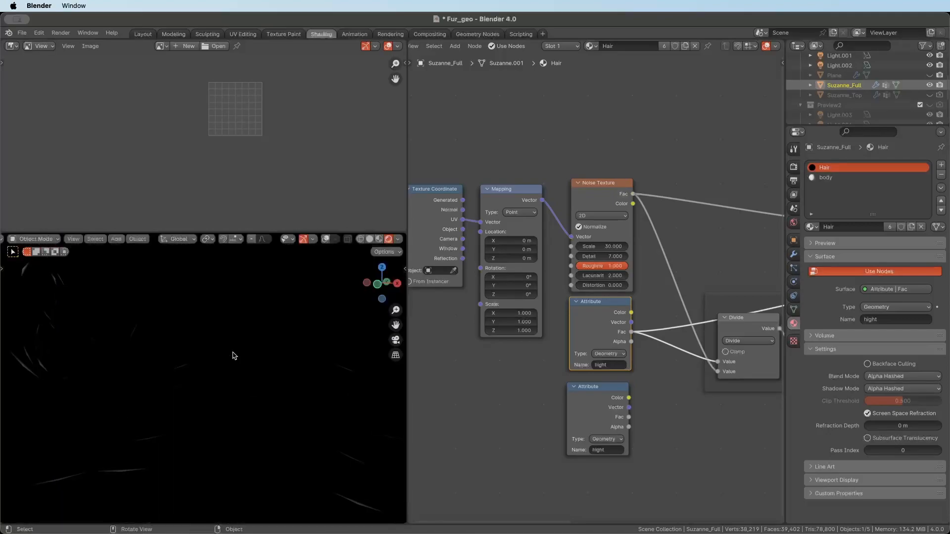
scroll(183, 363, "down", 3)
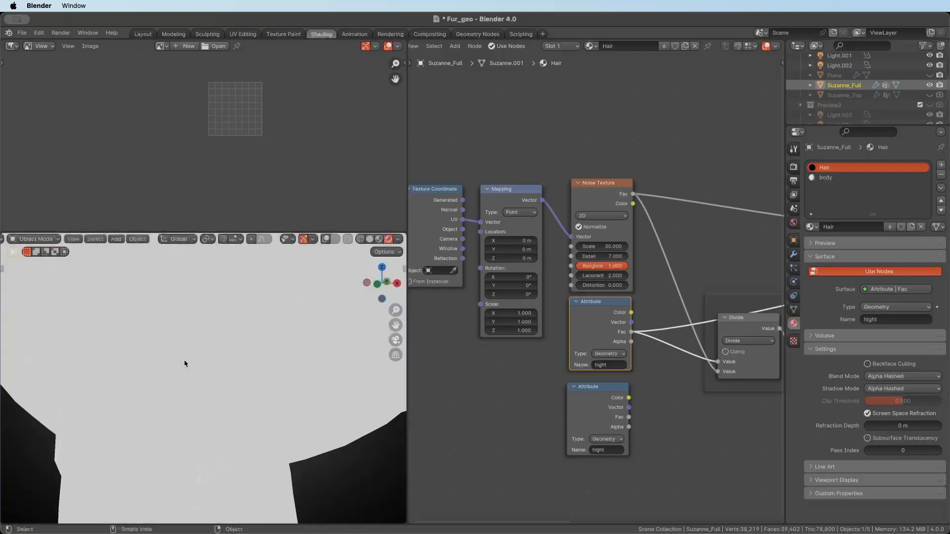
scroll(181, 364, "down", 4)
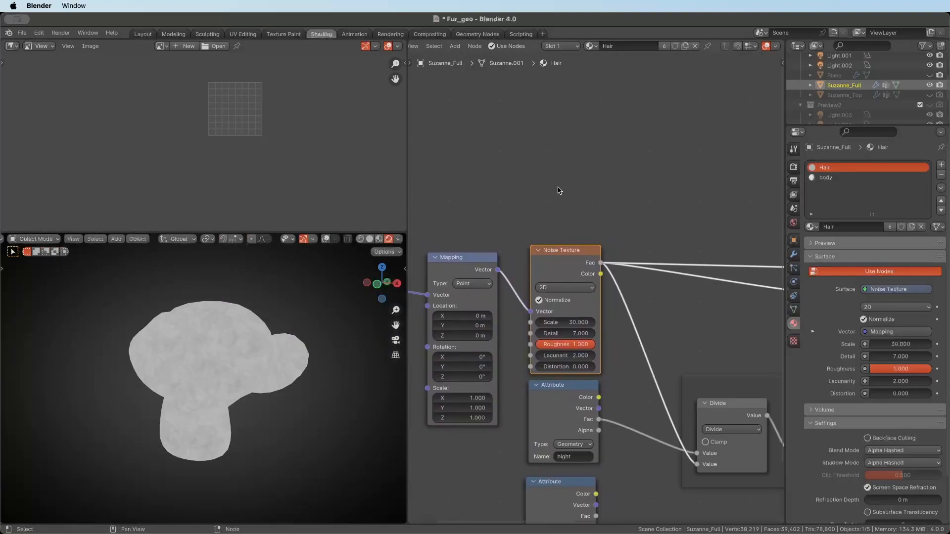
Step: Preview the connected hight Attribute node again, and switch the material output back to the Principled BSDF
scroll(672, 361, "right", 5)
scroll(672, 361, "down", 3)
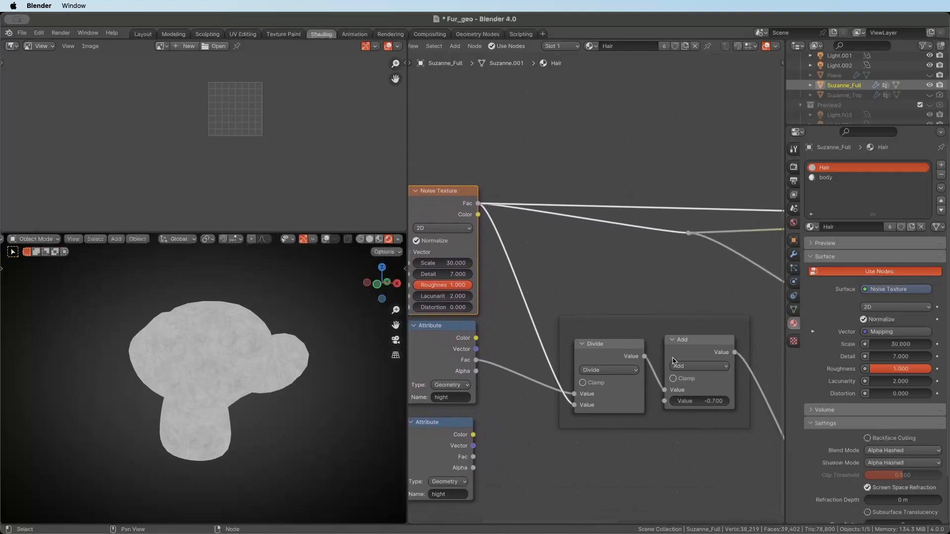
scroll(672, 361, "right", 1)
left_click(438, 351, "ctrl+shift")
left_click(439, 351, "ctrl+shift")
left_click(439, 351, "ctrl+shift")
scroll(588, 305, "down", 2)
scroll(589, 305, "right", 1)
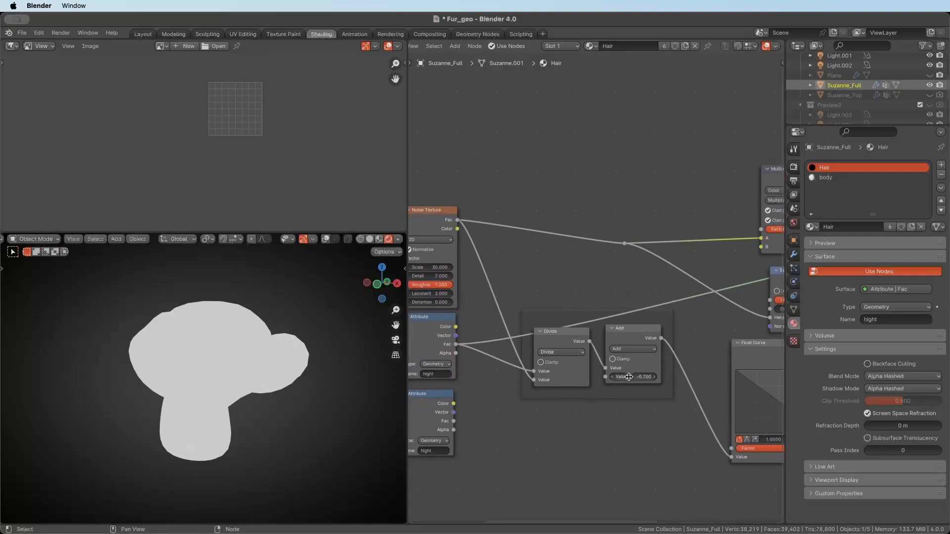
scroll(629, 377, "right", 10)
left_click(542, 247, "ctrl+shift")
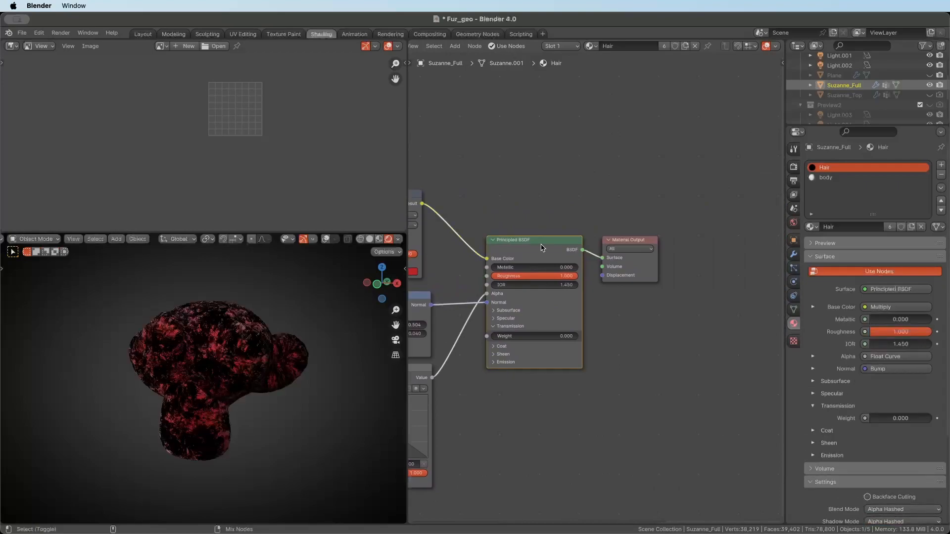
Step: Try a different value in the Add node that follows the Divide node in the Hair material
scroll(541, 247, "left", 10)
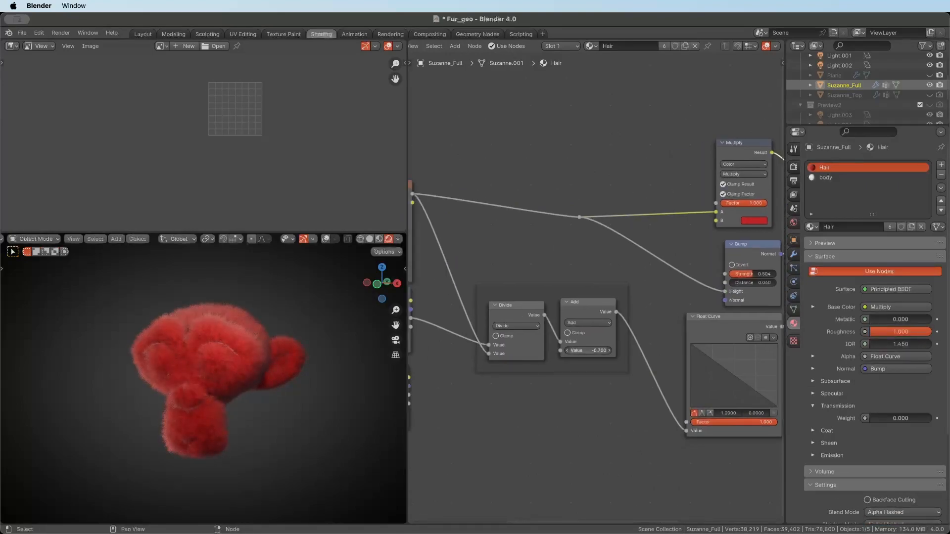
mouse_move(587, 350)
left_mouse_down("shift")
mouse_move(580, 350)
mouse_move(599, 350)
left_mouse_up("shift")
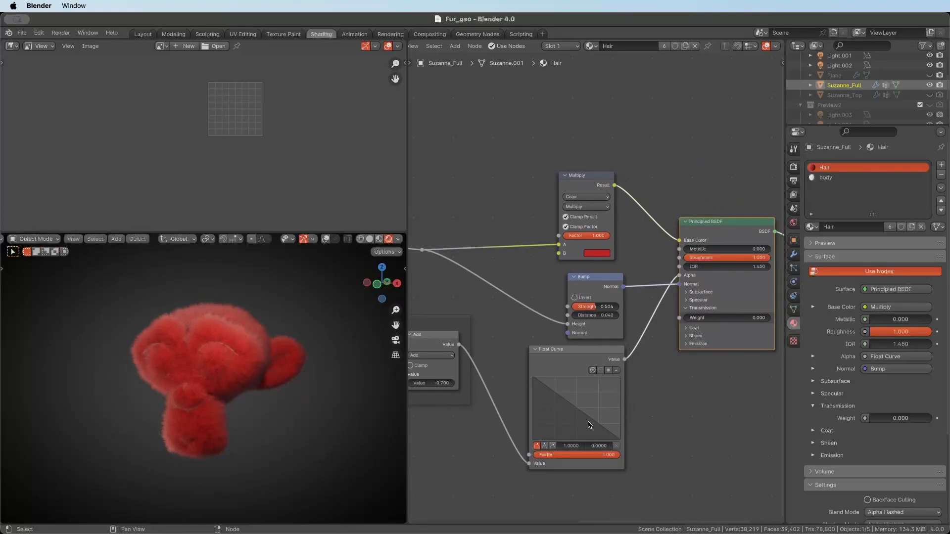
Step: Try bending the Float Curve downward to about 0.38, 0.30 and upward to about 0.74, 0.83, and undo both edits
left_click_drag(577, 408, 568, 424)
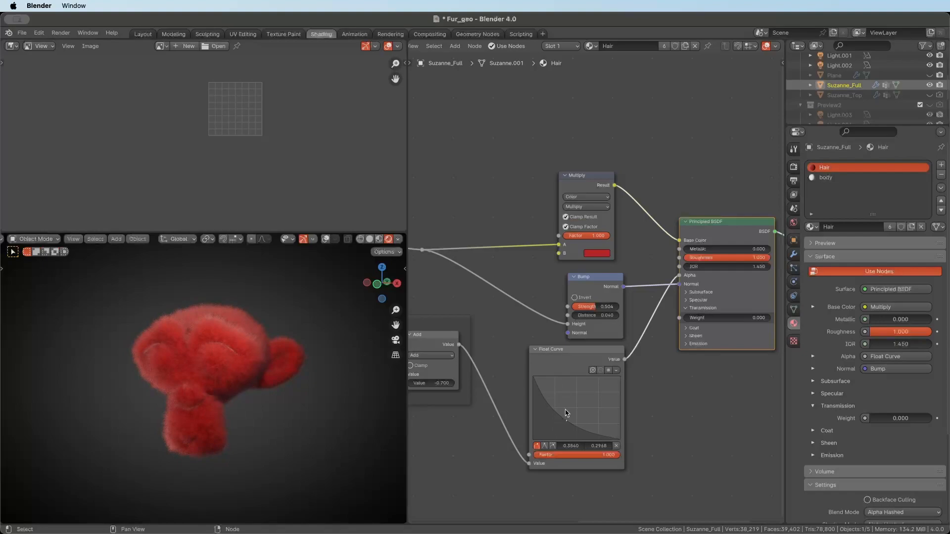
left_click_drag(566, 420, 599, 391)
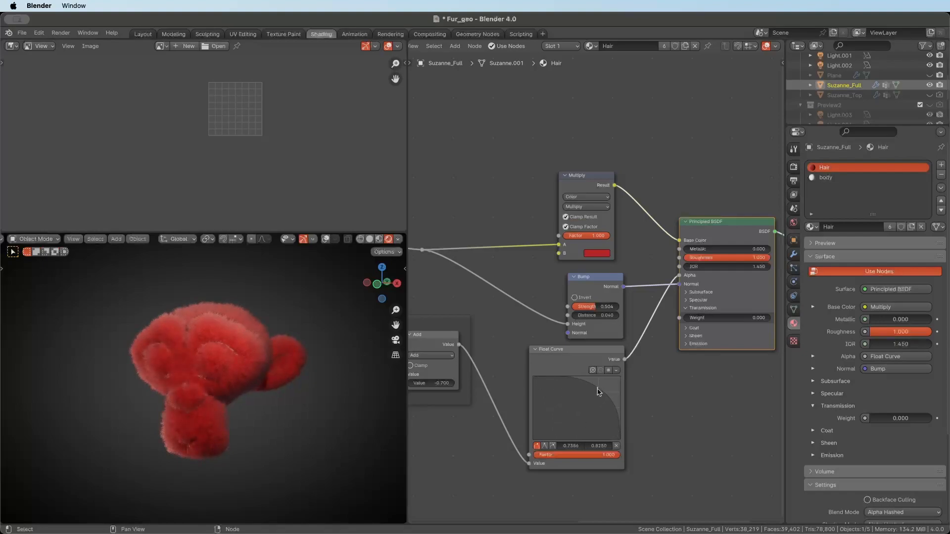
key("ctrl+z")
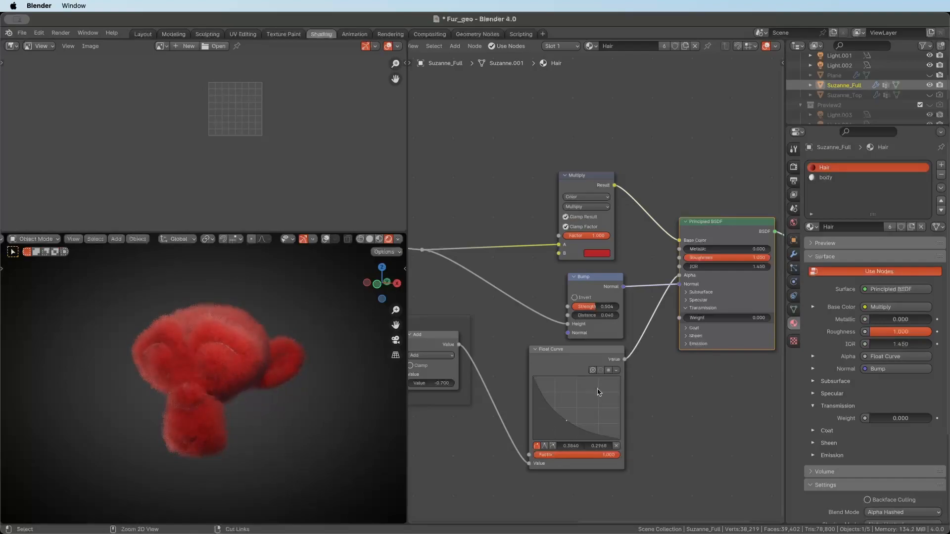
key("ctrl+z")
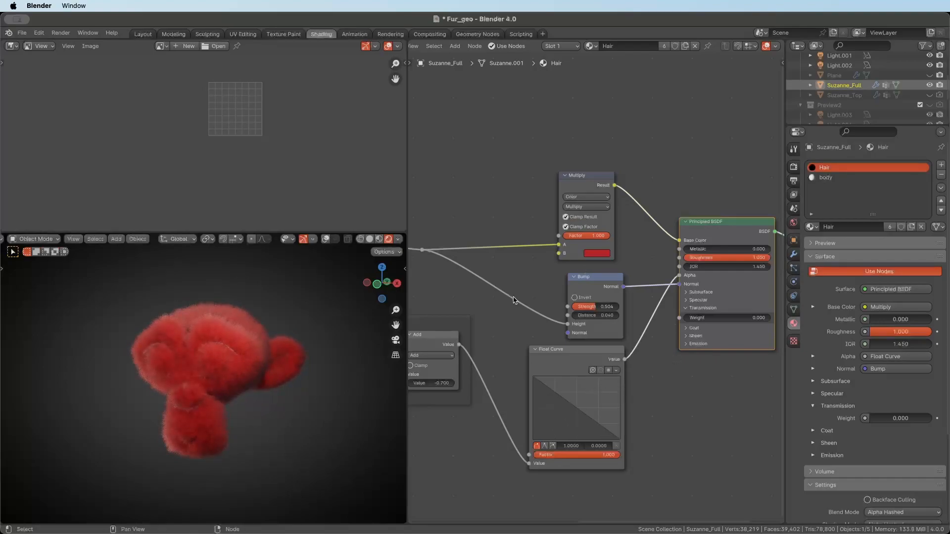
scroll(514, 330, "up", 1)
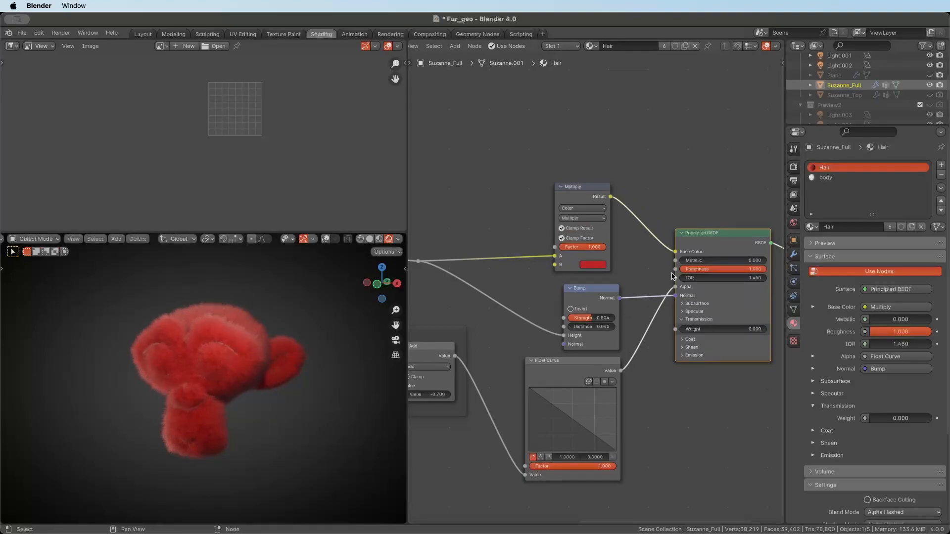
Step: Try unplugging the Bump node from the Principled BSDF's Normal input, and switch the Hair material's Screen Space Refraction off and back on
left_click_drag(676, 295, 650, 300)
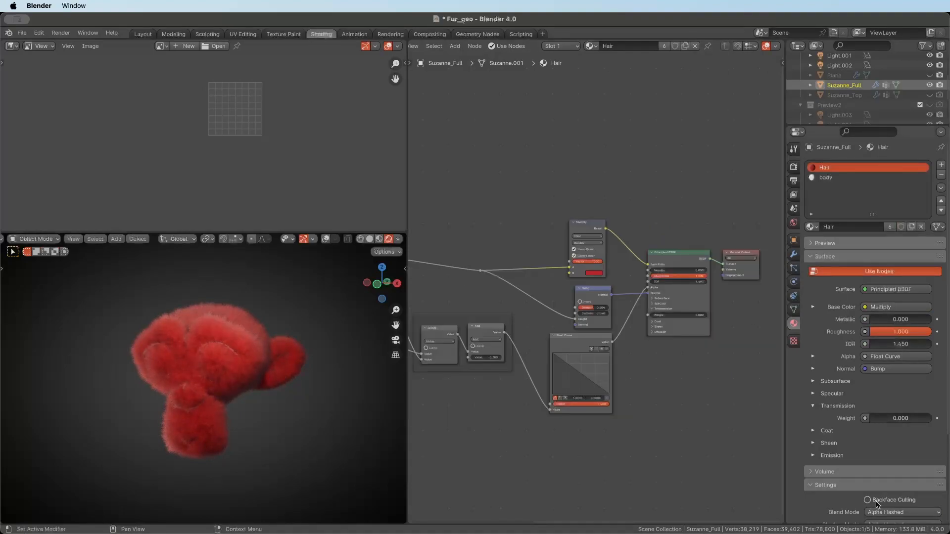
scroll(880, 497, "down", 5)
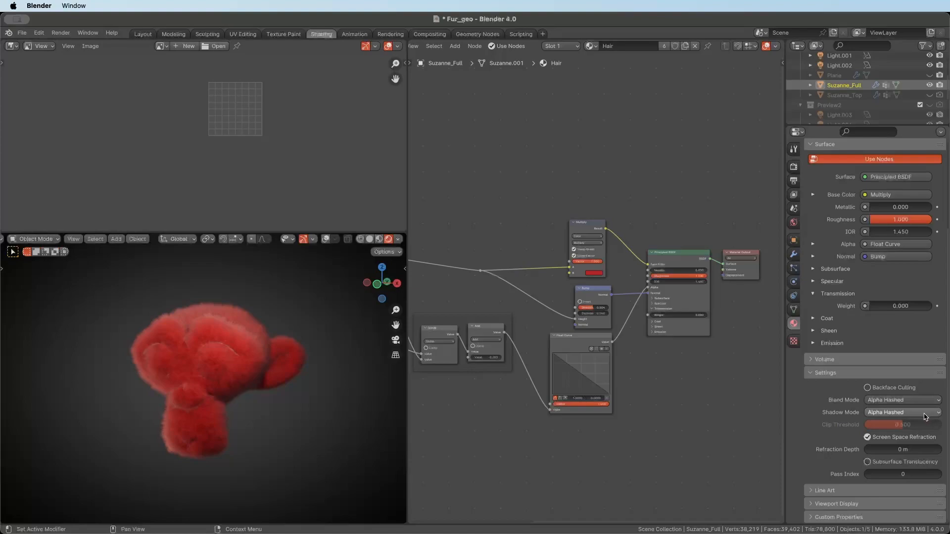
left_click(868, 437)
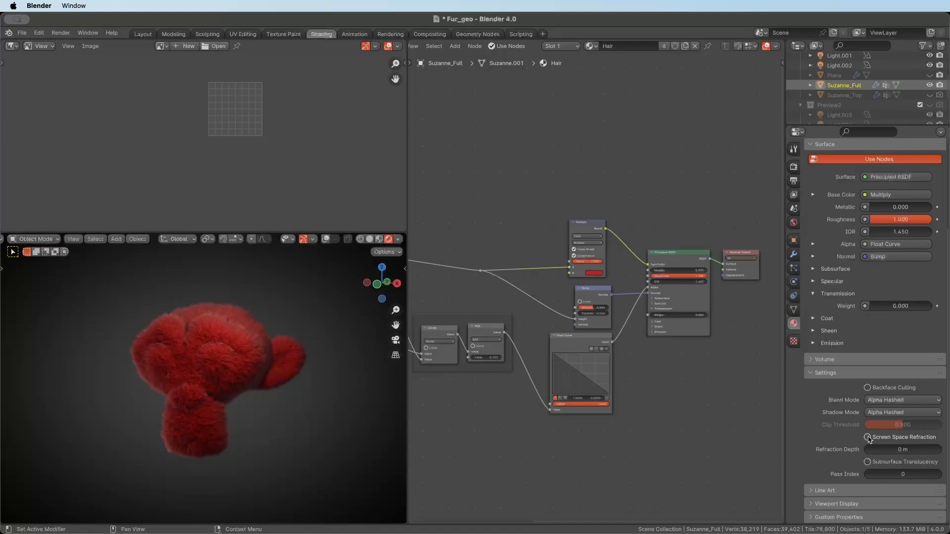
left_click(867, 438)
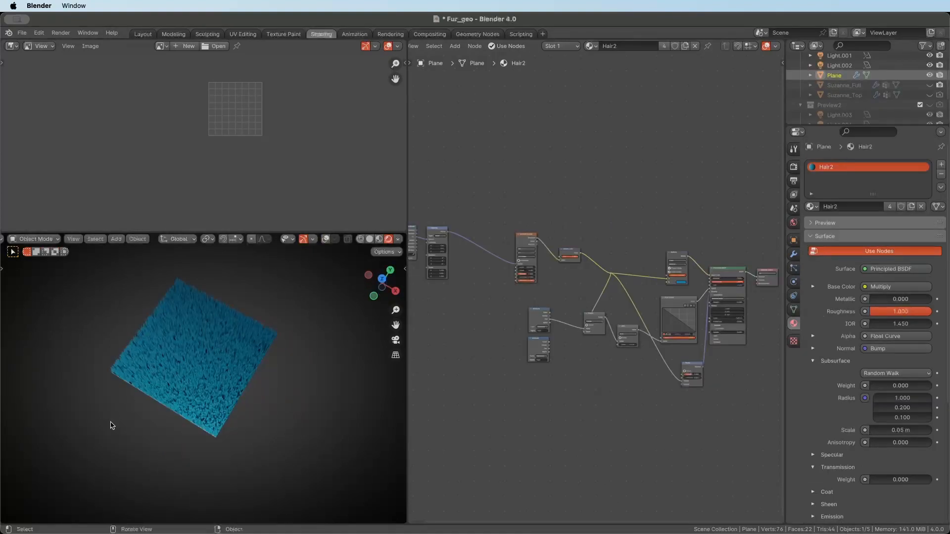
Step: Examine the blue Hair2 fur on the Plane from above, from the side and up close, together with its shader nodes
scroll(271, 476, "left", 10)
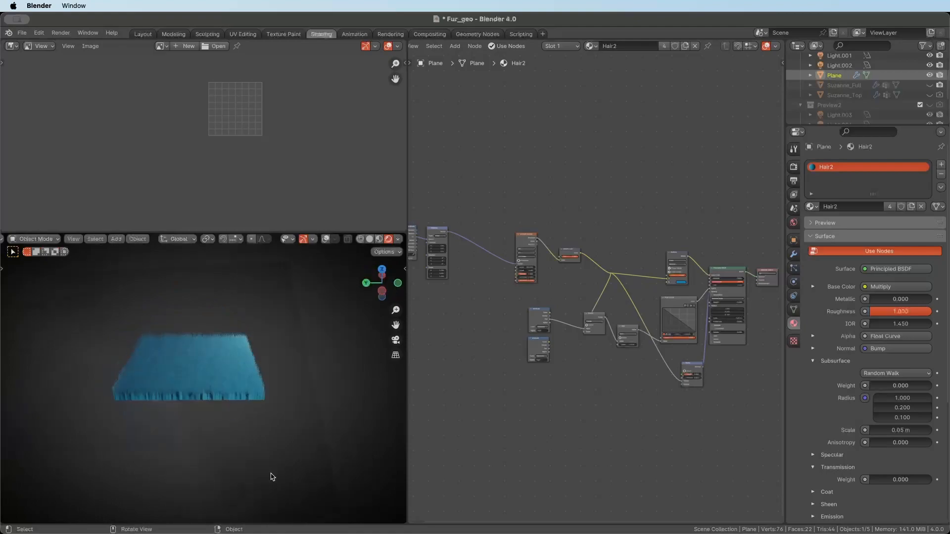
scroll(271, 476, "left", 5)
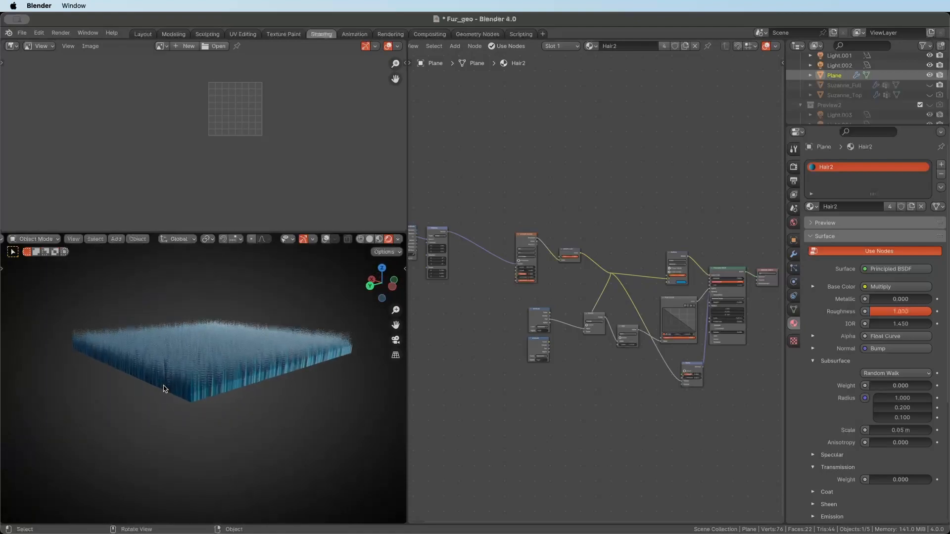
scroll(164, 389, "up", 10)
scroll(165, 389, "up", 8)
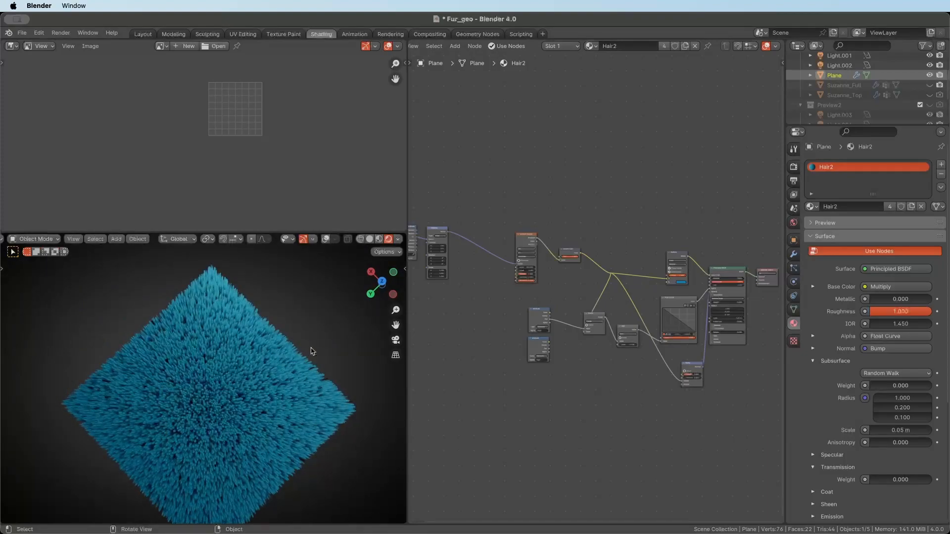
scroll(274, 356, "down", 8)
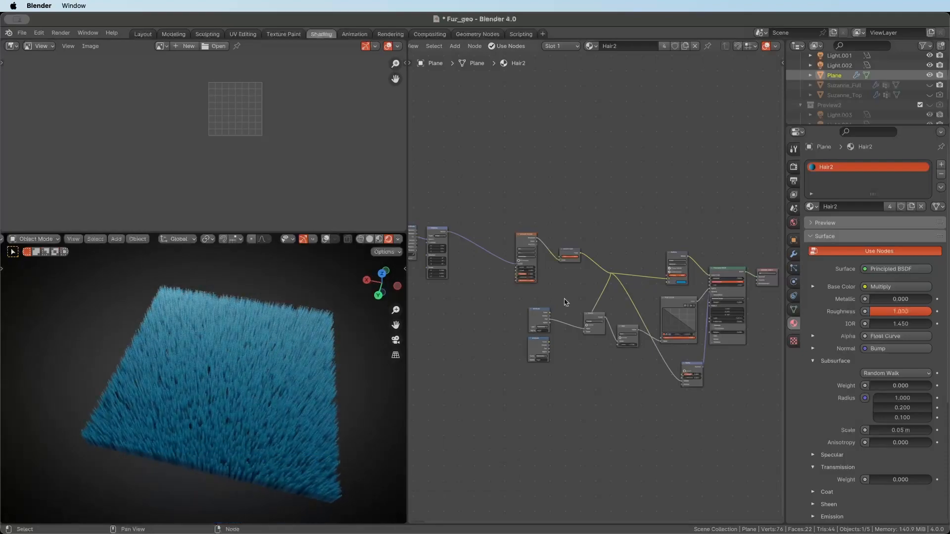
scroll(565, 302, "up", 3)
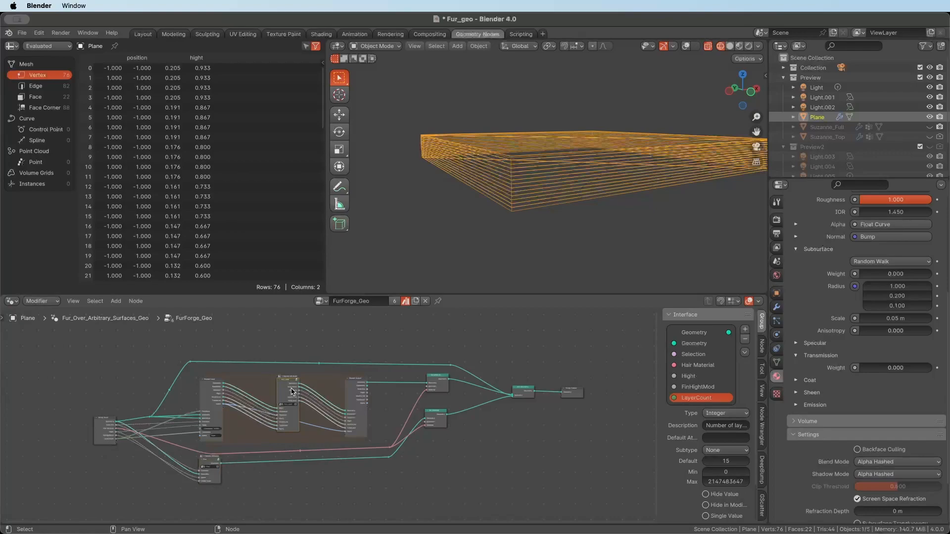
Step: Inspect the node group inside the repeat zone and the one below it in the Plane's FurForge_Geo node tree
left_click(209, 464)
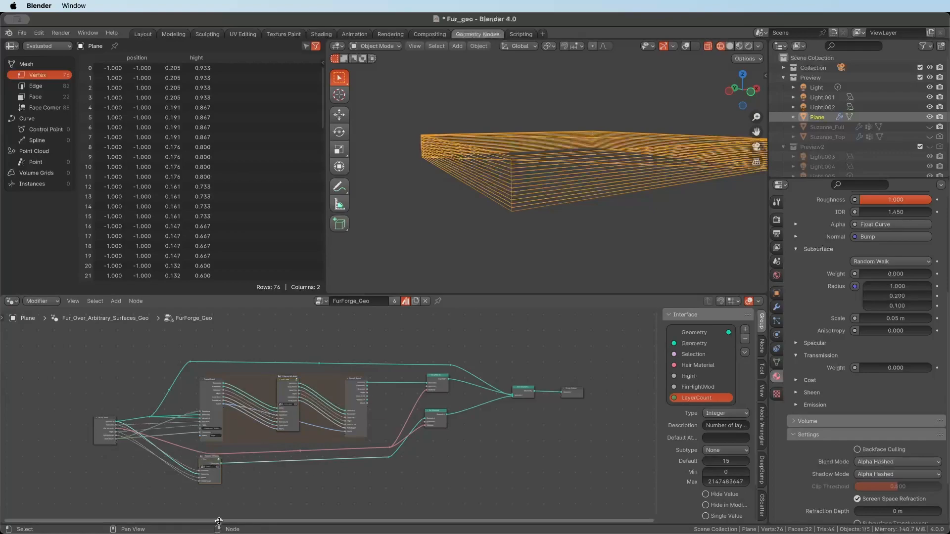
left_click(284, 384)
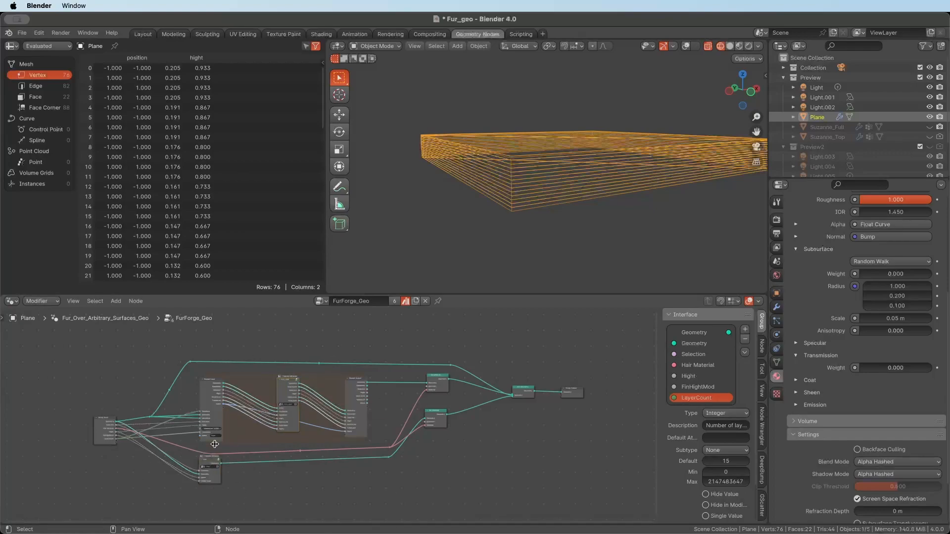
left_click(296, 496)
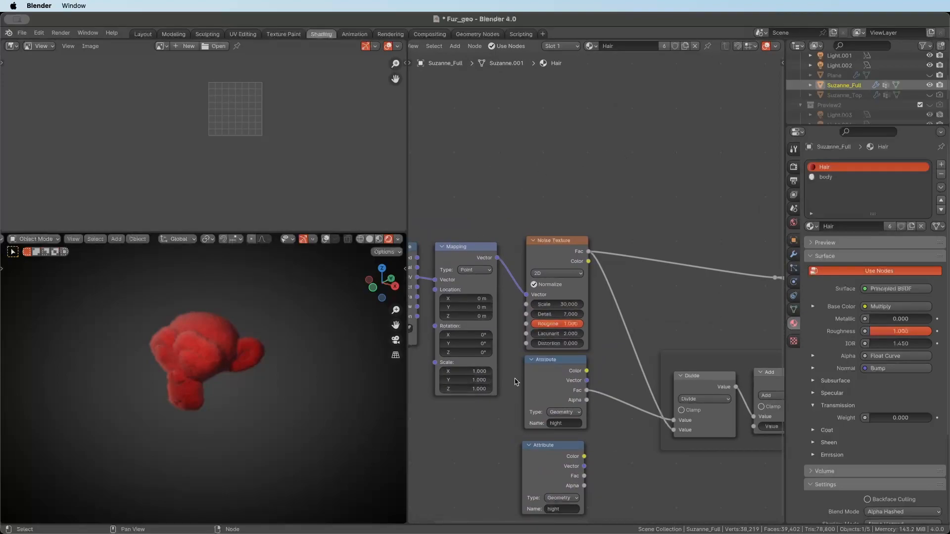
Step: Select the Noise Texture node in Suzanne_Full's Hair material and review the surrounding Texture Coordinate, Mapping and Attribute nodes
left_click(573, 257)
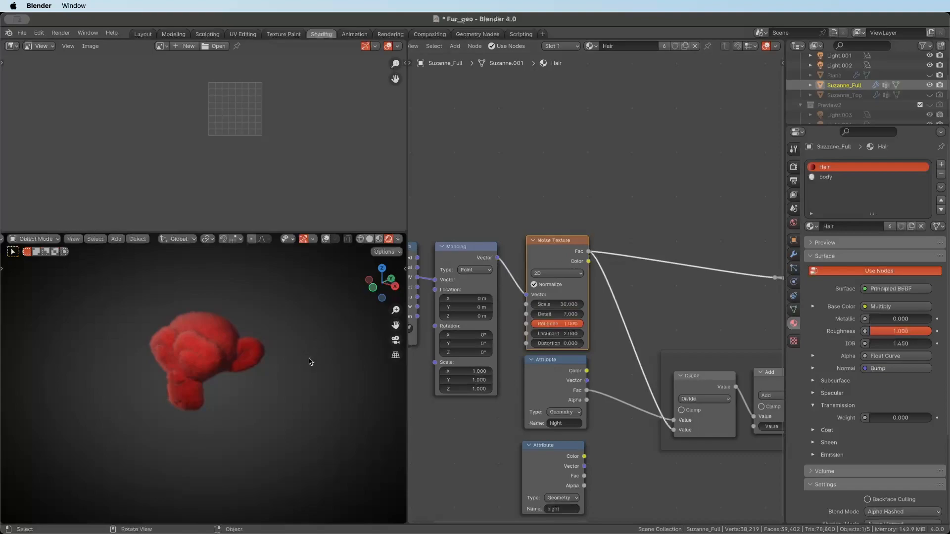
scroll(495, 280, "down", 2)
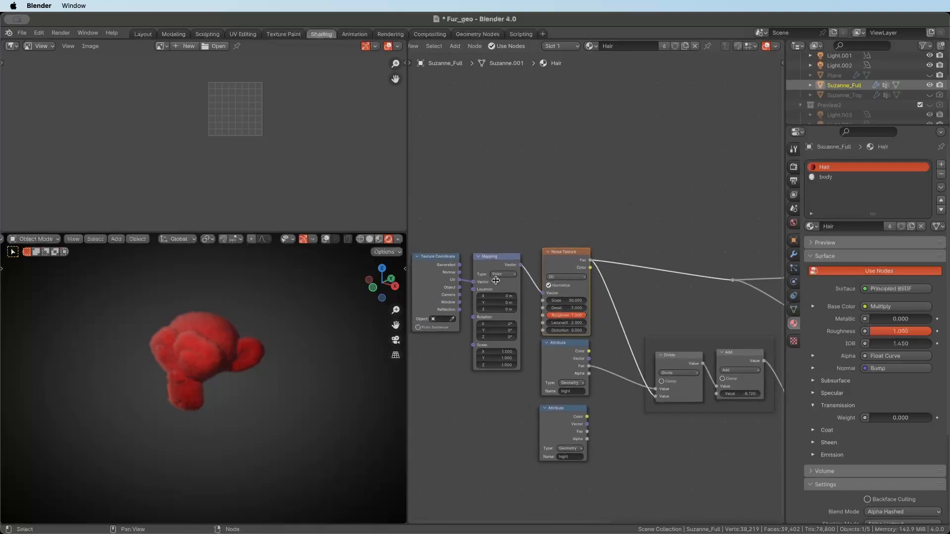
scroll(457, 328, "down", 2)
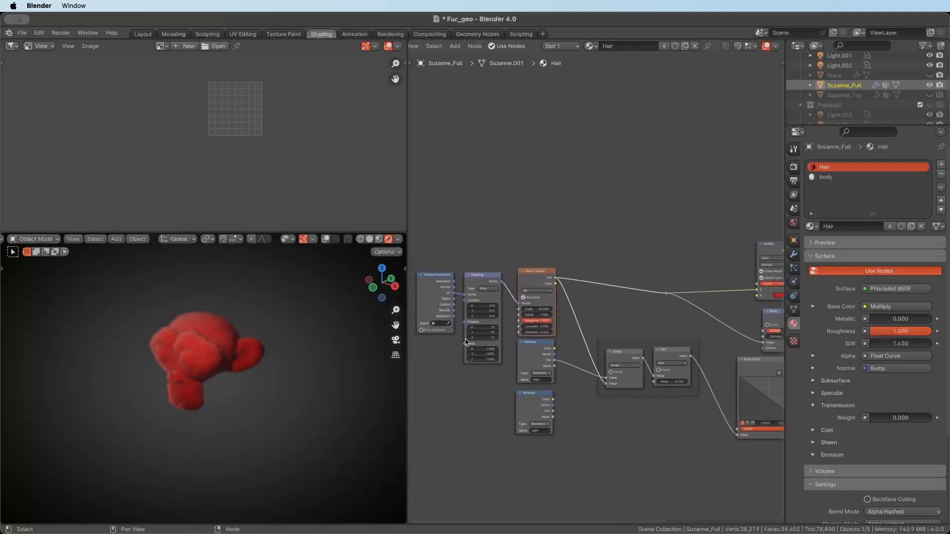